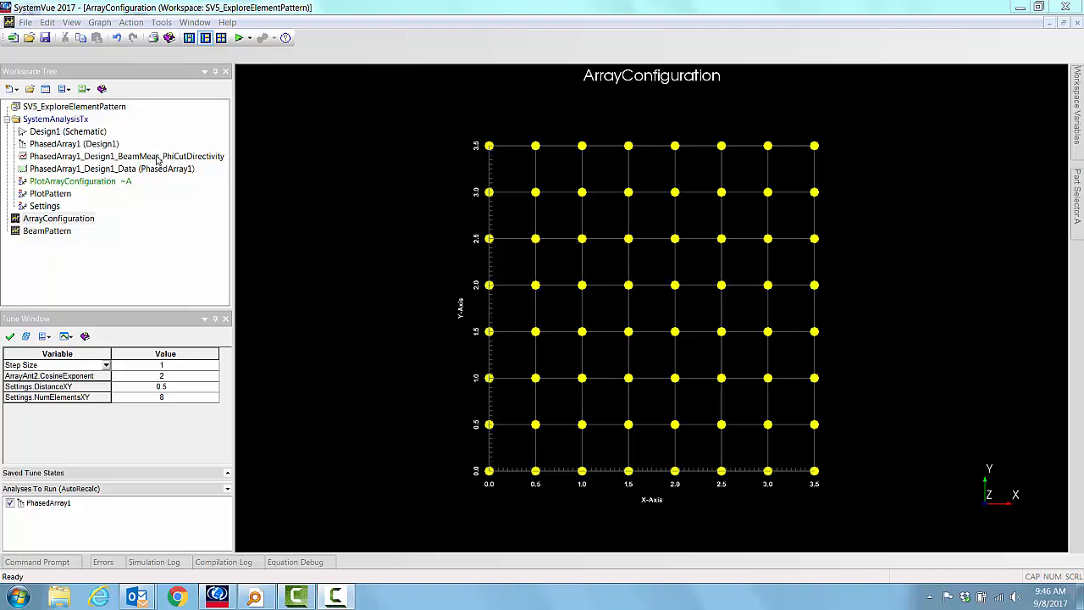
# Step: Open the schematic and check the ArrayAnt2 antenna's element pattern settings
pyautogui.doubleClick(42, 133)
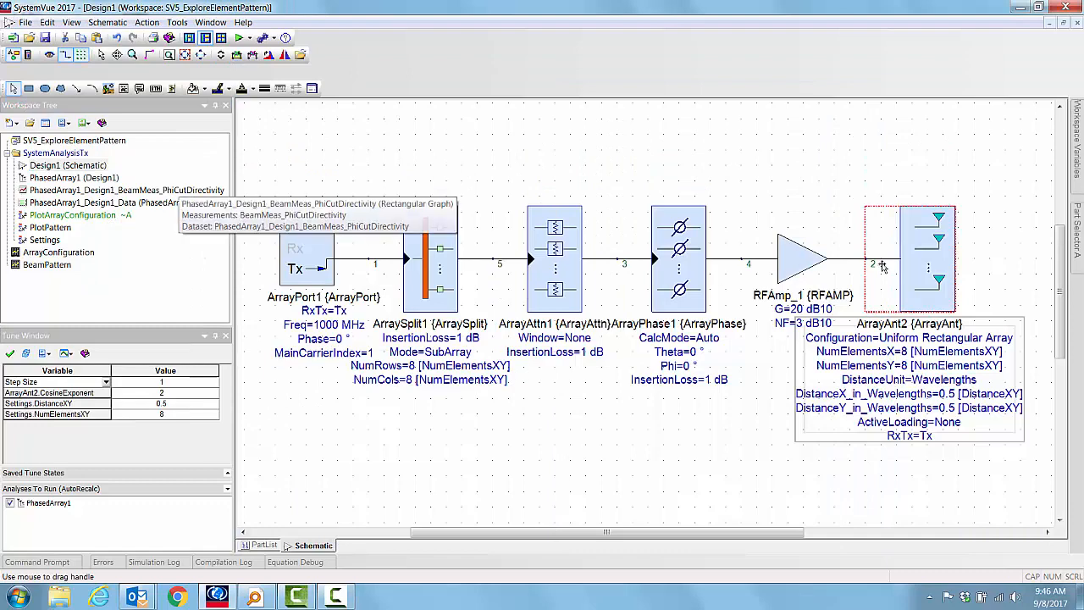
pyautogui.doubleClick(915, 269)
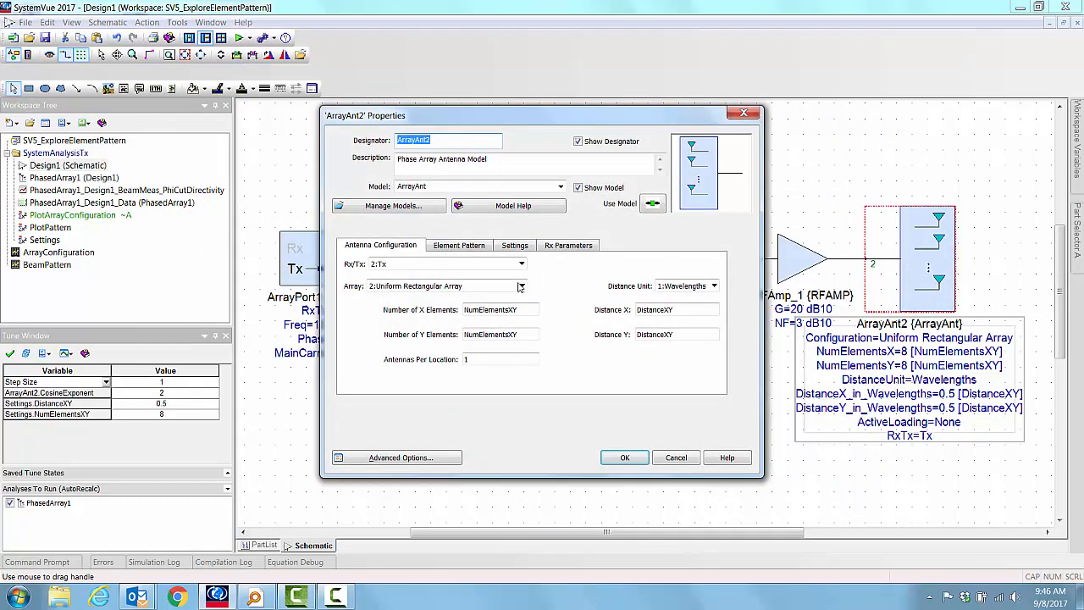
pyautogui.click(457, 245)
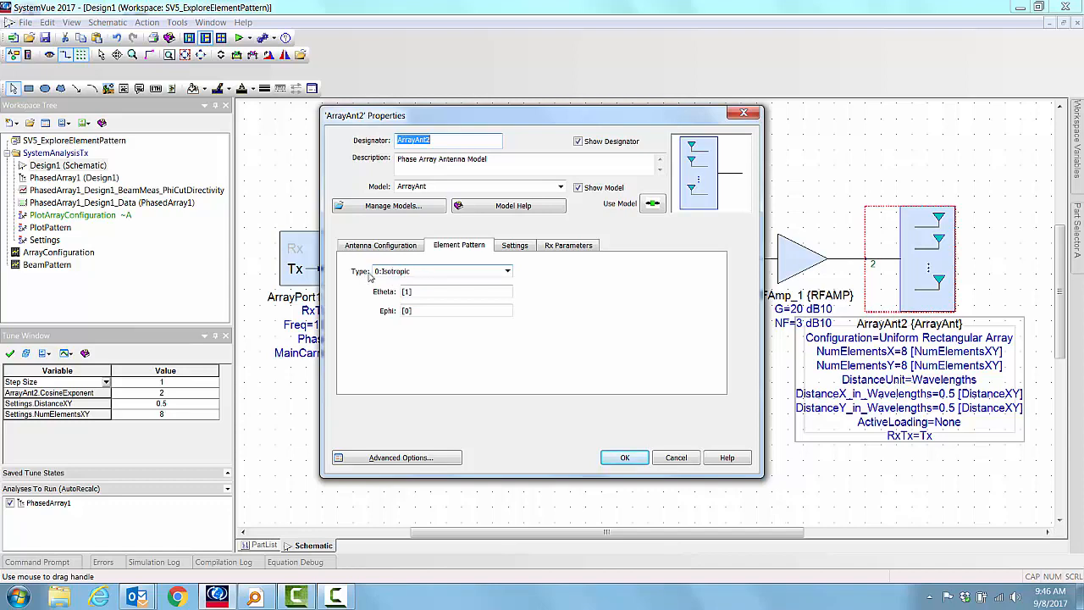
pyautogui.click(624, 457)
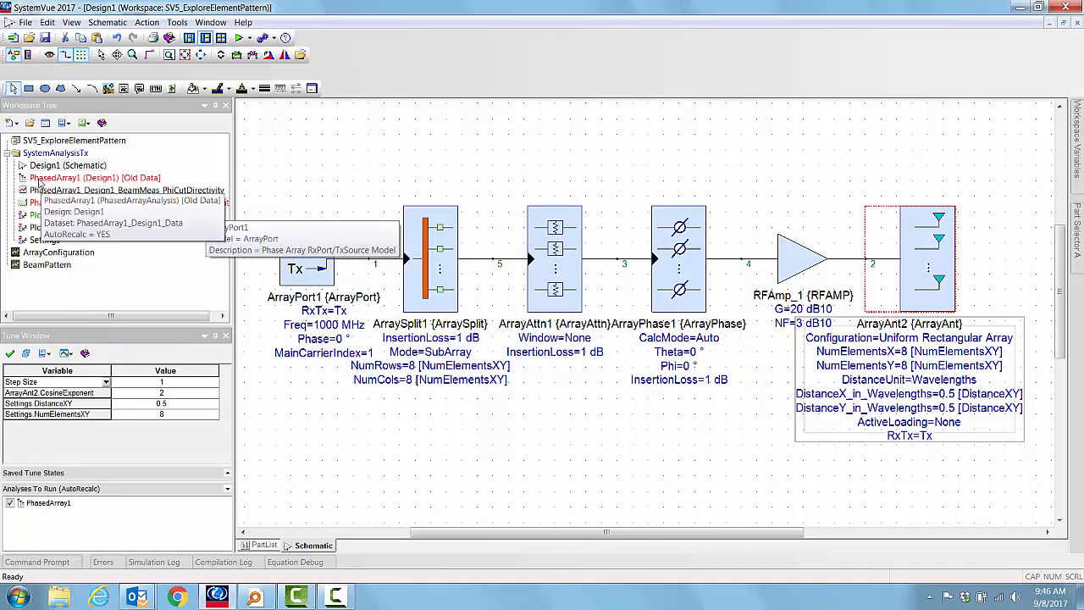
# Step: Rerun the PhasedArray1 analysis and open the BeamPattern graph to inspect the 3D beam pattern
pyautogui.rightClick(41, 180)
pyautogui.click(72, 264)
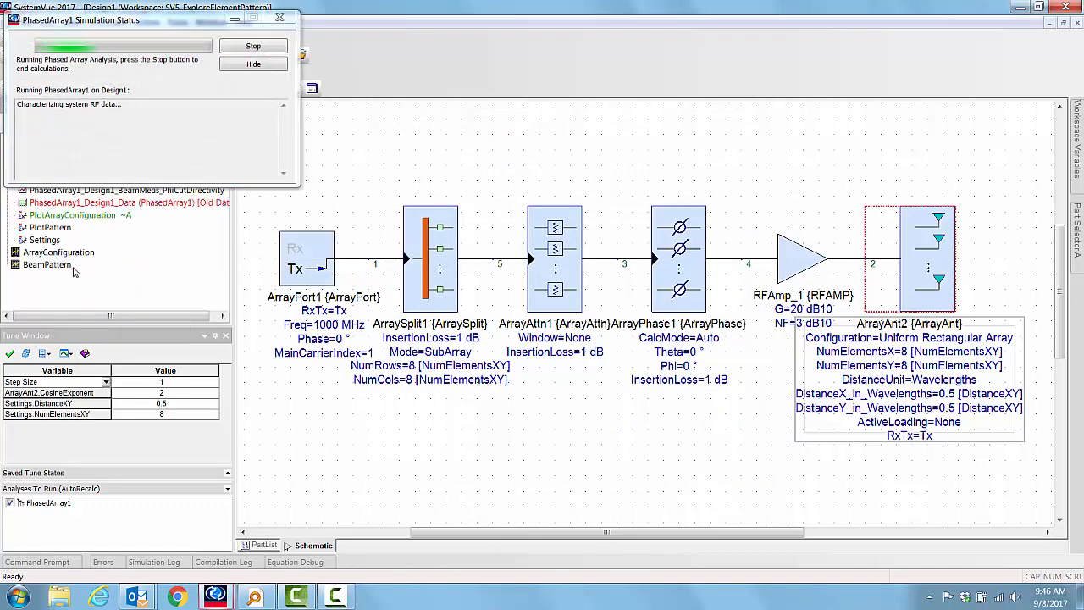
pyautogui.doubleClick(39, 266)
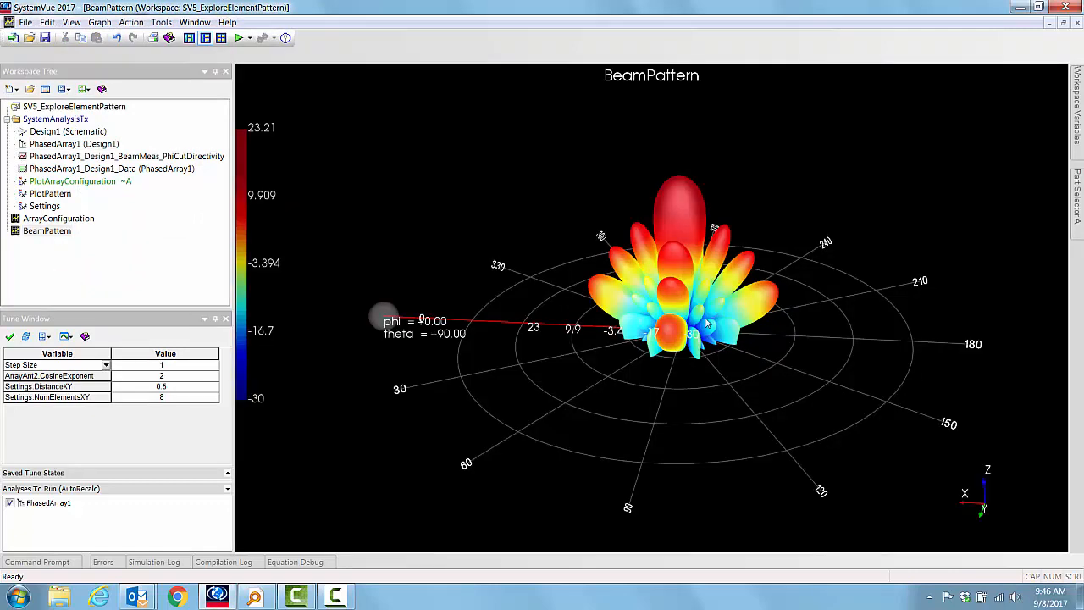
pyautogui.moveTo(727, 287); pyautogui.dragTo(703, 455)
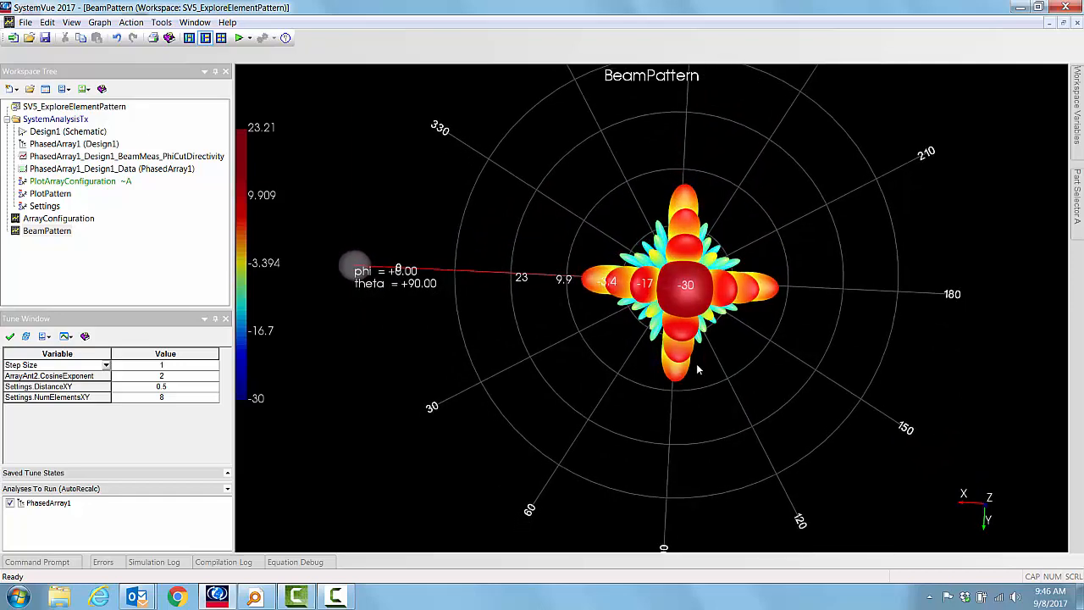
pyautogui.moveTo(701, 399)
pyautogui.mouseDown()
pyautogui.moveTo(700, 359)
pyautogui.moveTo(715, 420)
pyautogui.moveTo(674, 418)
pyautogui.moveTo(662, 479)
pyautogui.moveTo(683, 500)
pyautogui.moveTo(700, 493)
pyautogui.moveTo(708, 396)
pyautogui.moveTo(689, 286)
pyautogui.mouseUp()
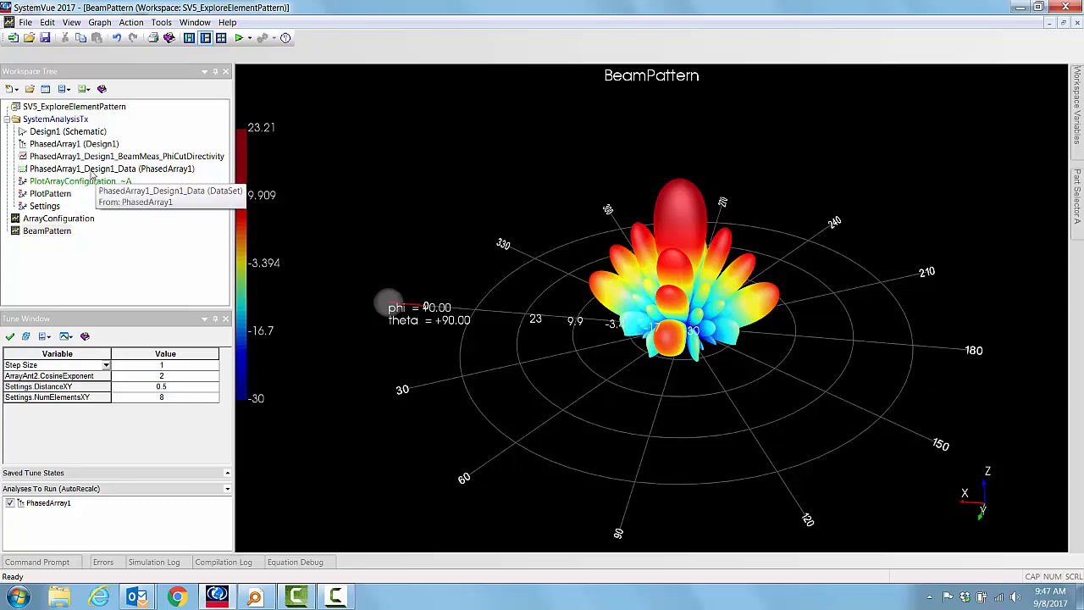
# Step: Switch the ArrayAnt2 element pattern type to 2:Cosine Antenna
pyautogui.doubleClick(43, 133)
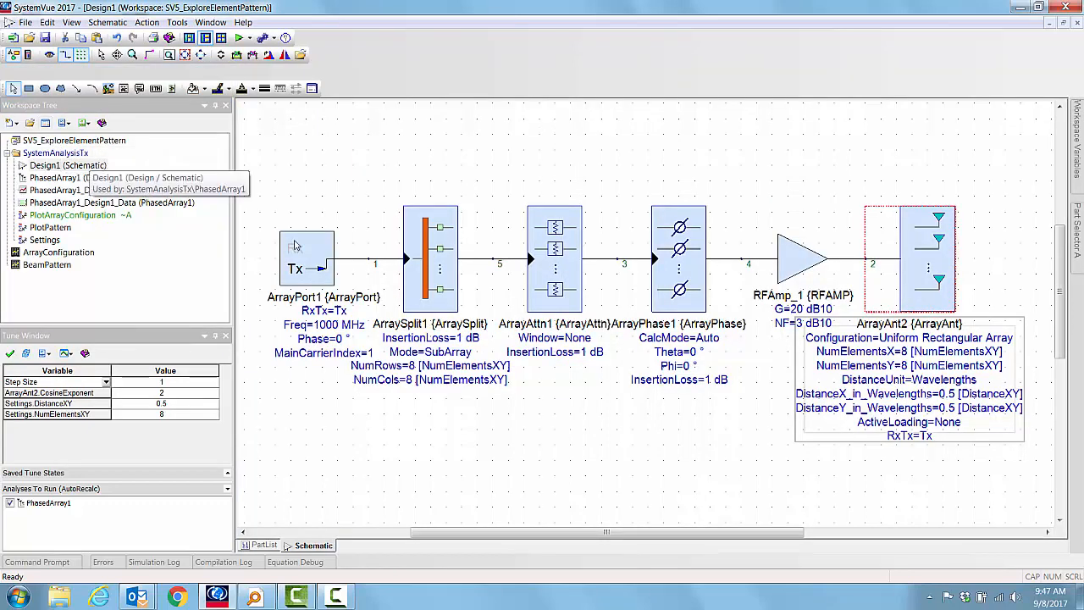
pyautogui.doubleClick(923, 265)
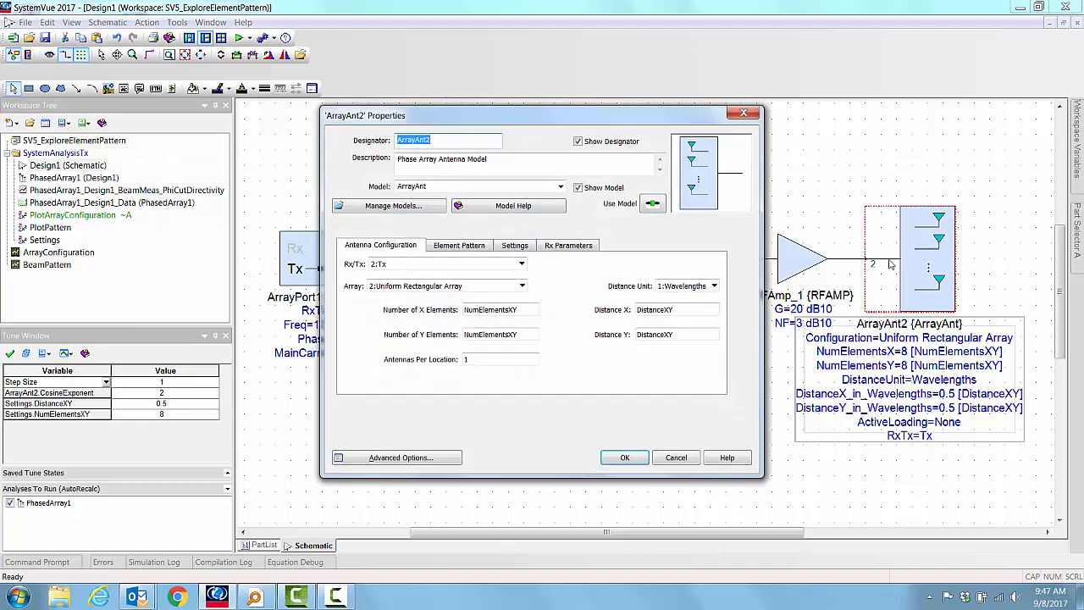
pyautogui.click(442, 246)
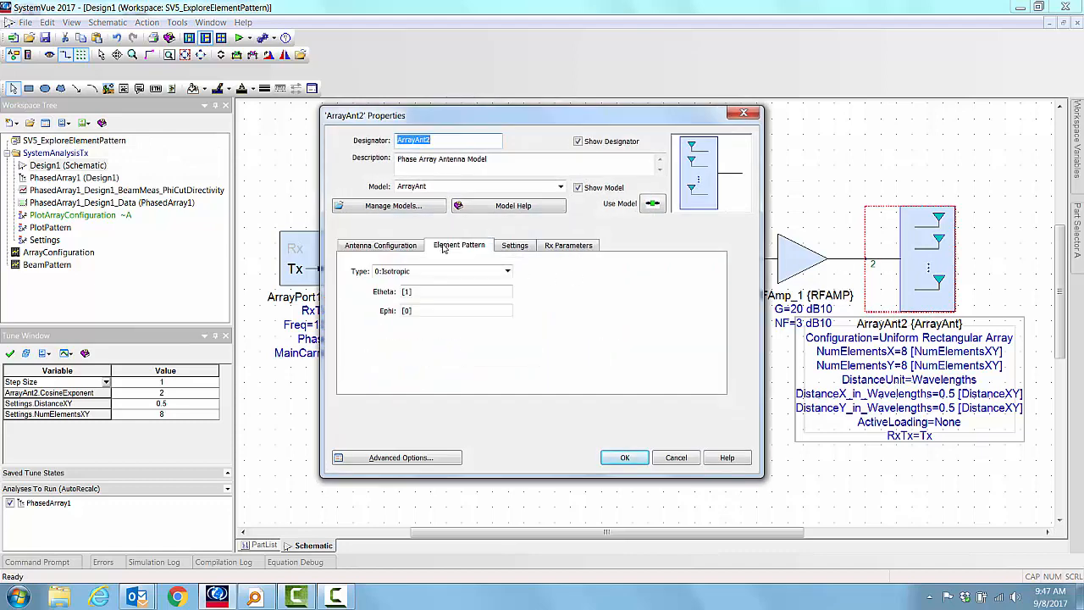
pyautogui.click(508, 271)
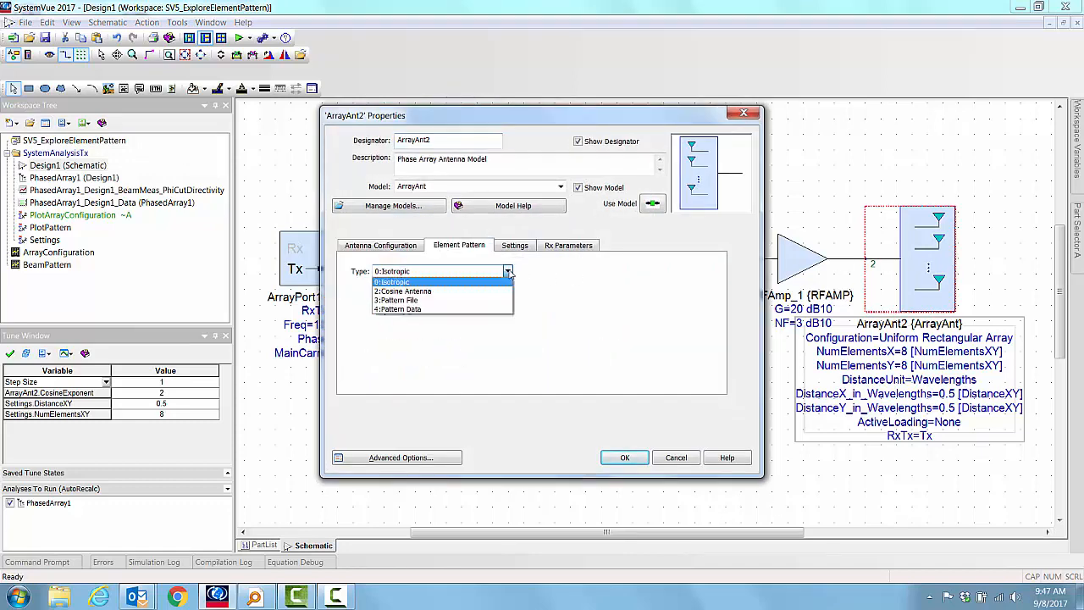
pyautogui.click(430, 293)
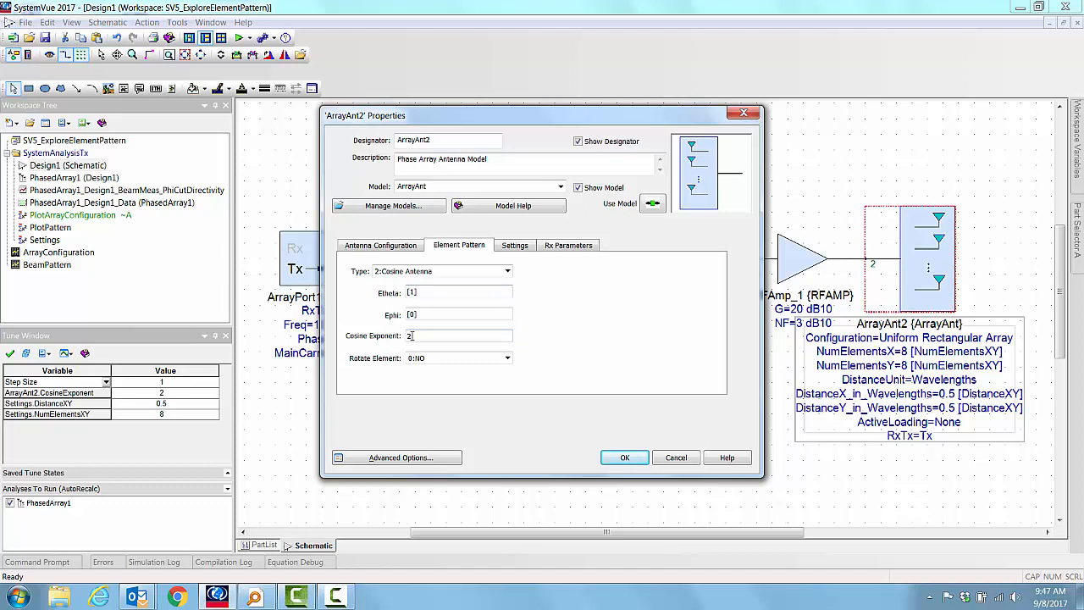
# Step: Change the element pattern type to 3:Pattern File with file type 0:EMPro and apply the properties
pyautogui.click(508, 271)
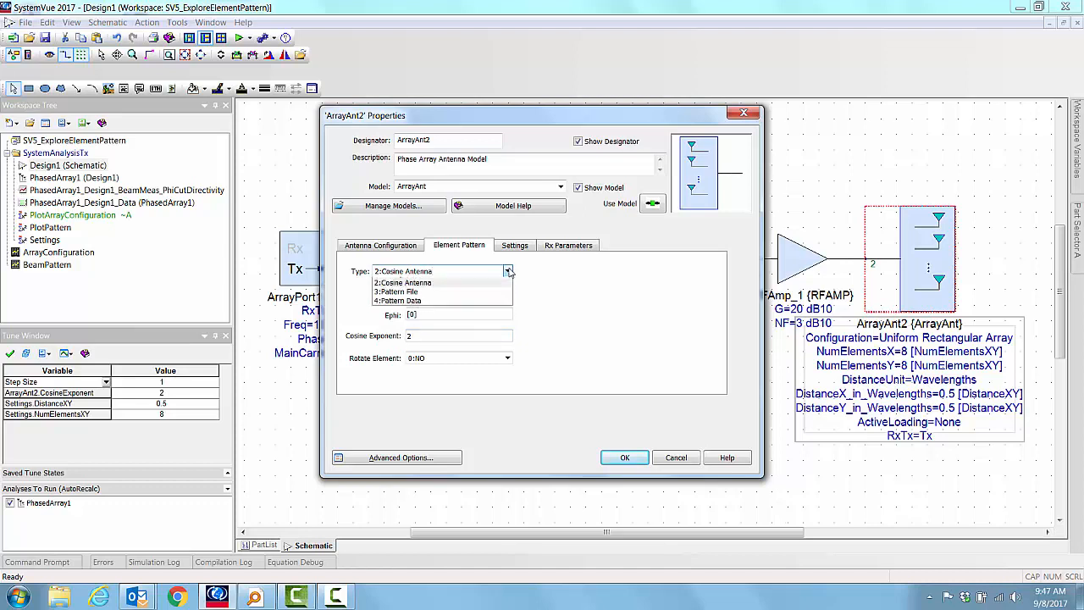
pyautogui.click(397, 301)
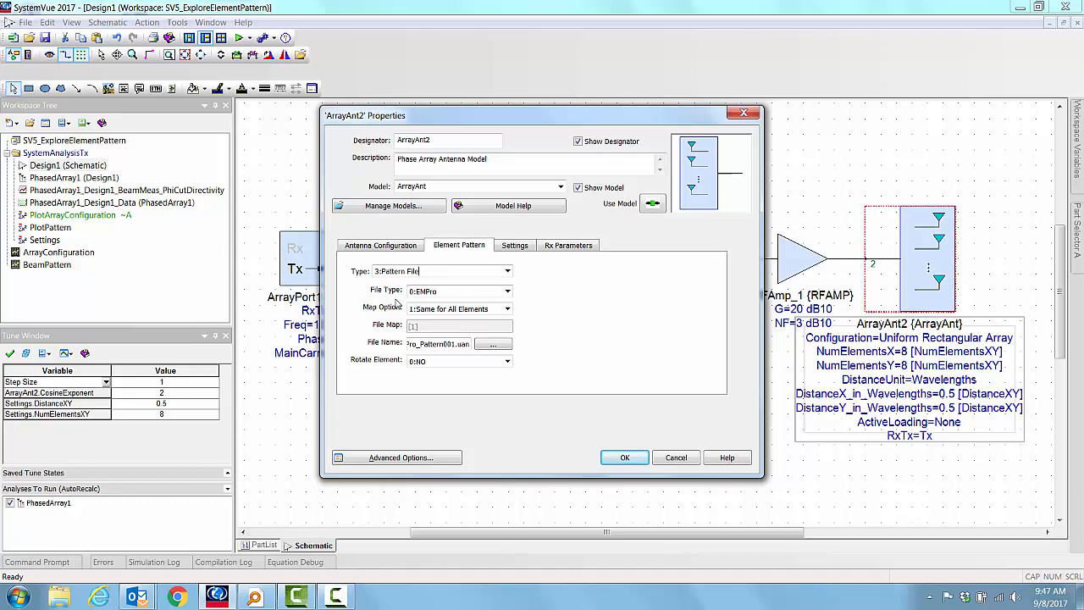
pyautogui.click(508, 292)
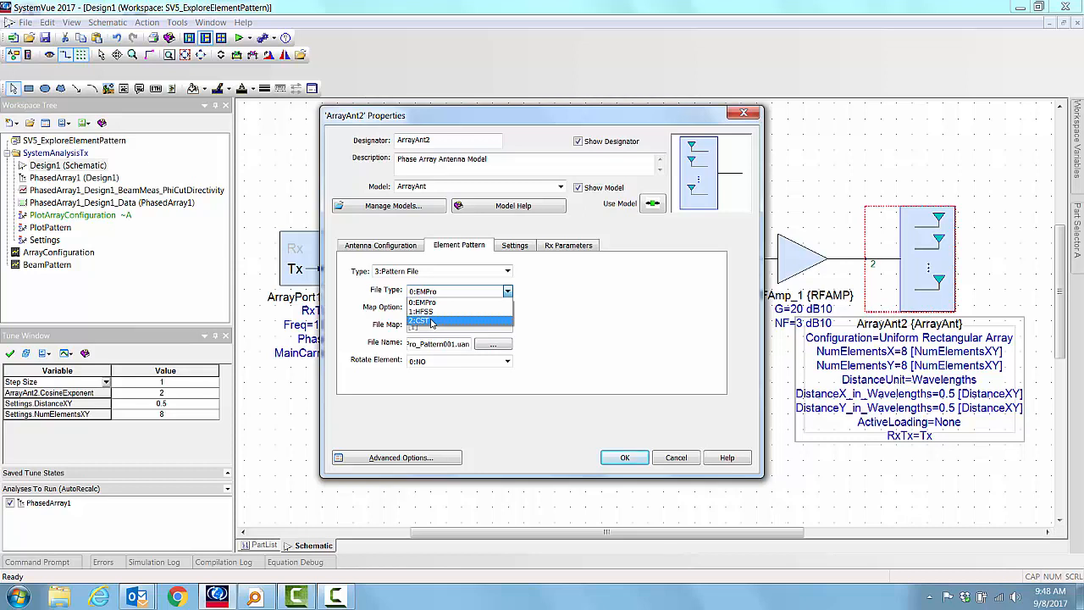
pyautogui.click(599, 321)
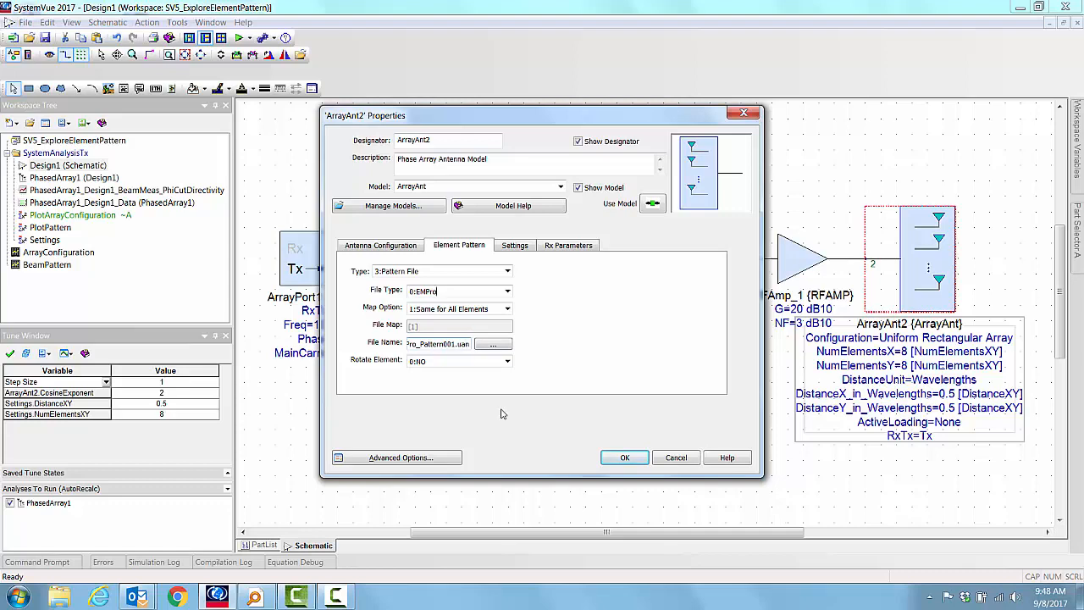
pyautogui.click(626, 457)
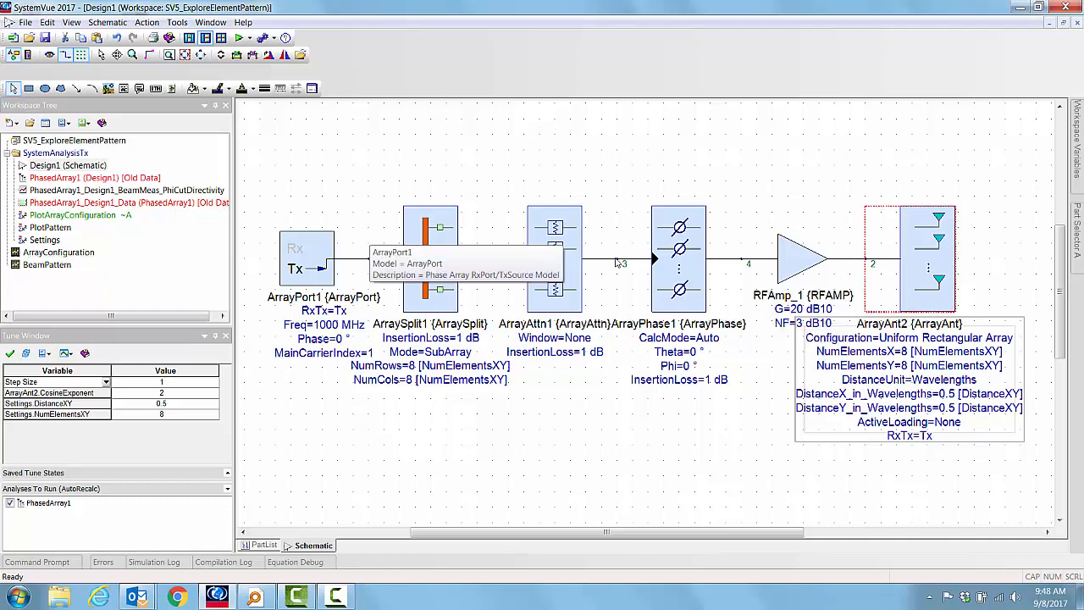
# Step: Reopen the antenna's properties to check the element pattern settings and close them
pyautogui.doubleClick(901, 269)
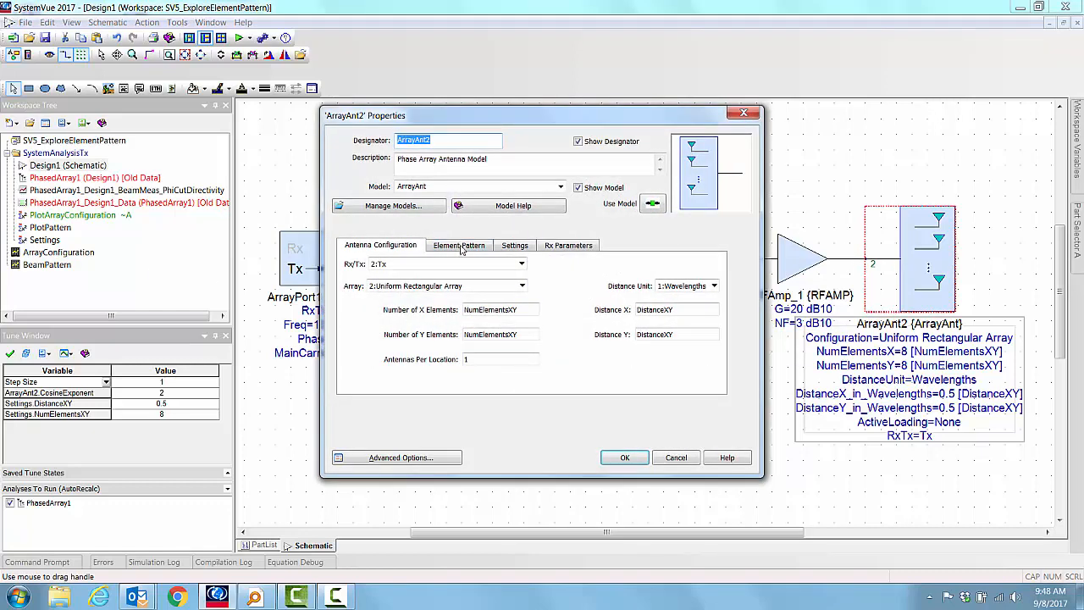
pyautogui.click(458, 246)
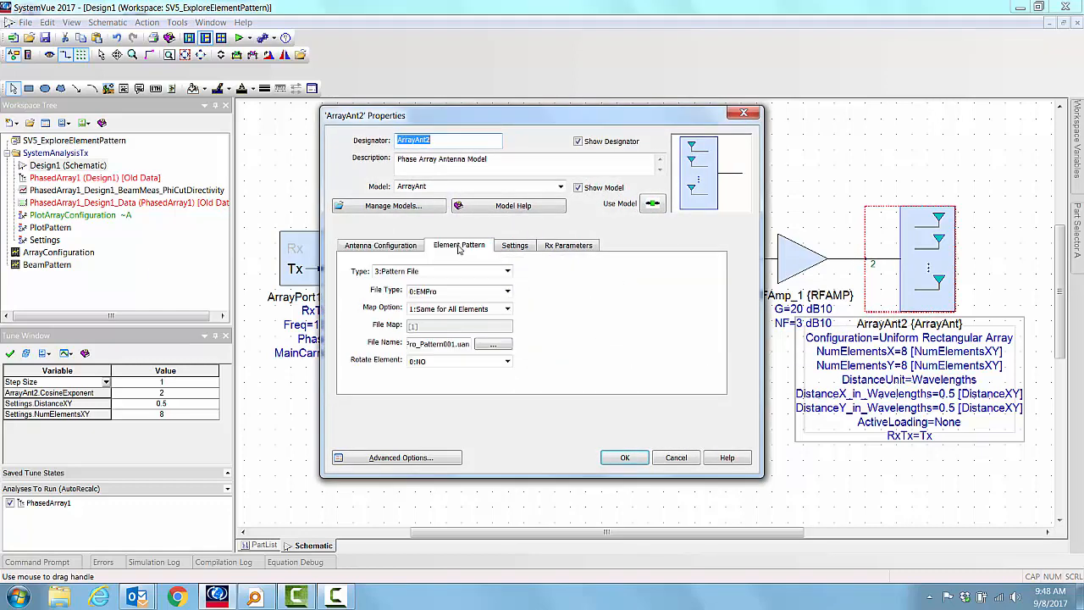
pyautogui.click(627, 459)
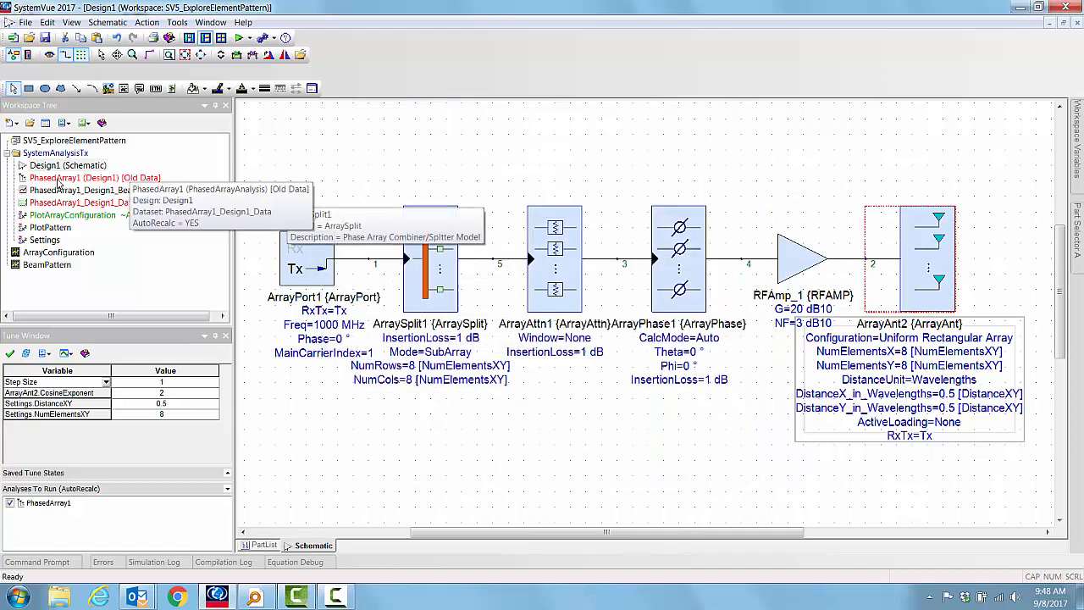
# Step: Rerun the PhasedArray1 analysis and open the BeamPattern graph to inspect the new 3D beam pattern
pyautogui.rightClick(50, 183)
pyautogui.click(74, 263)
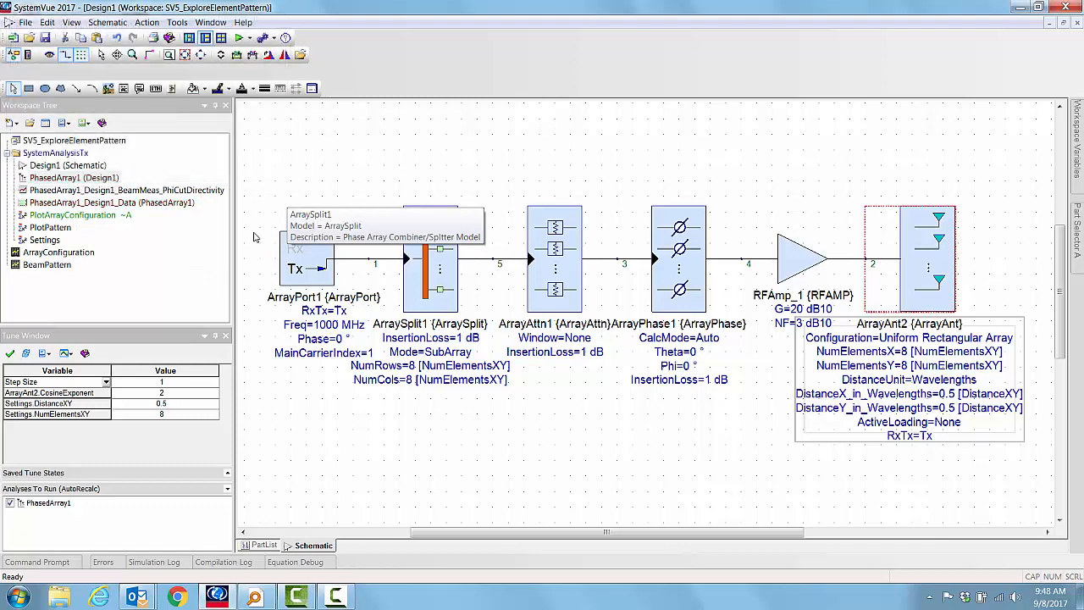
pyautogui.doubleClick(39, 266)
pyautogui.moveTo(623, 315); pyautogui.dragTo(547, 356)
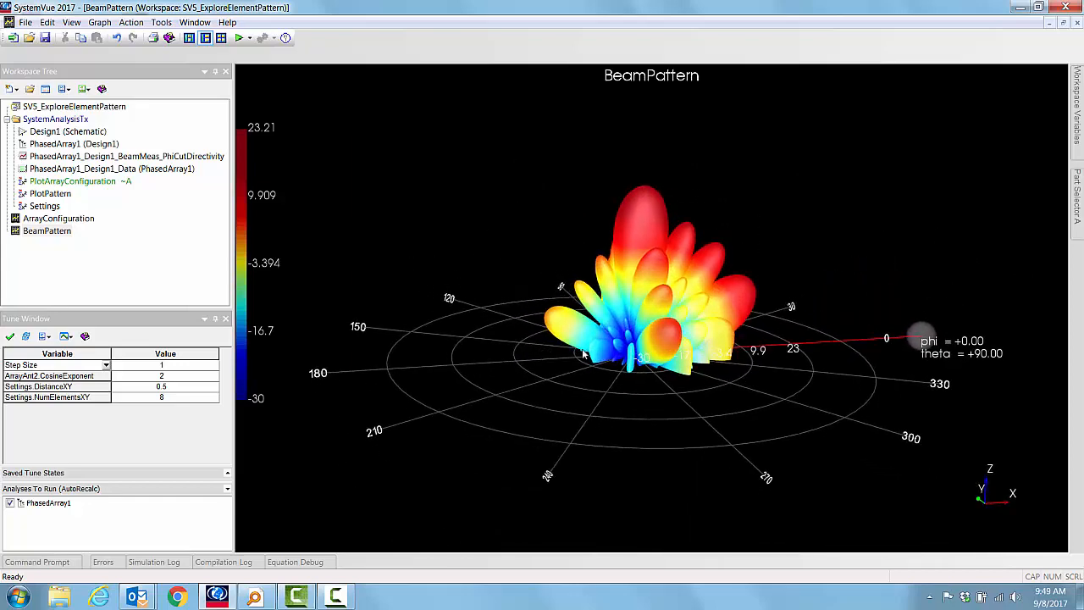
pyautogui.moveTo(610, 418); pyautogui.dragTo(699, 397)
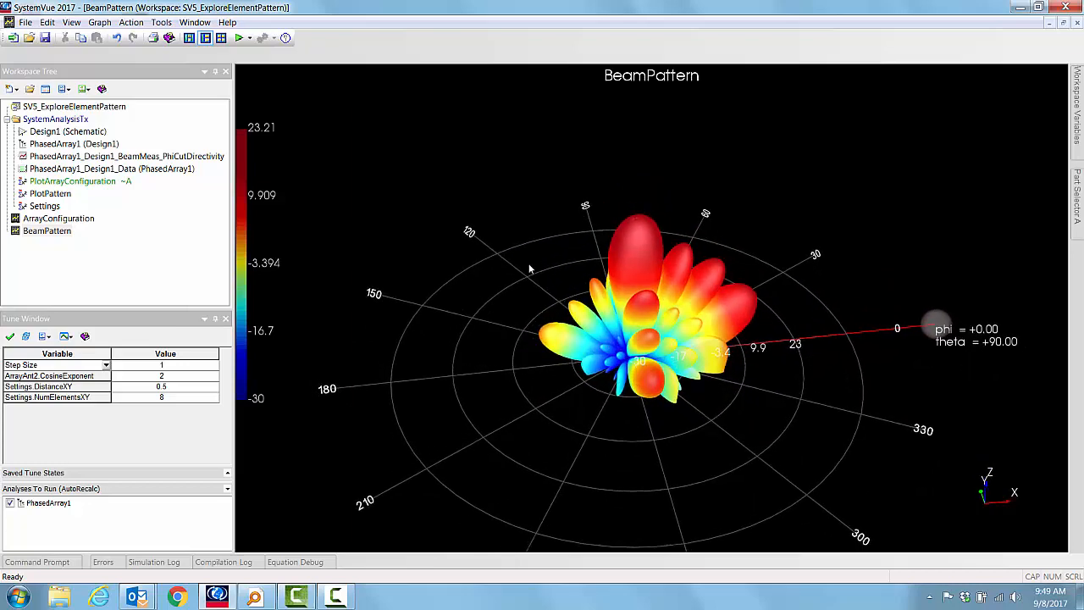
# Step: Return to the schematic and review the antenna's element pattern settings without changes
pyautogui.click(56, 133)
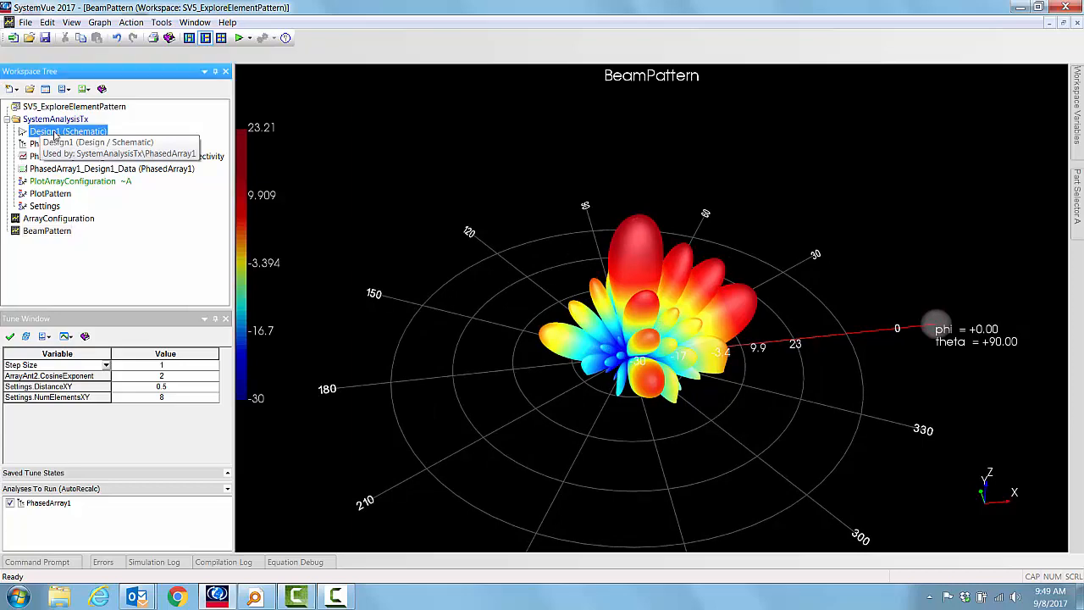
pyautogui.doubleClick(56, 133)
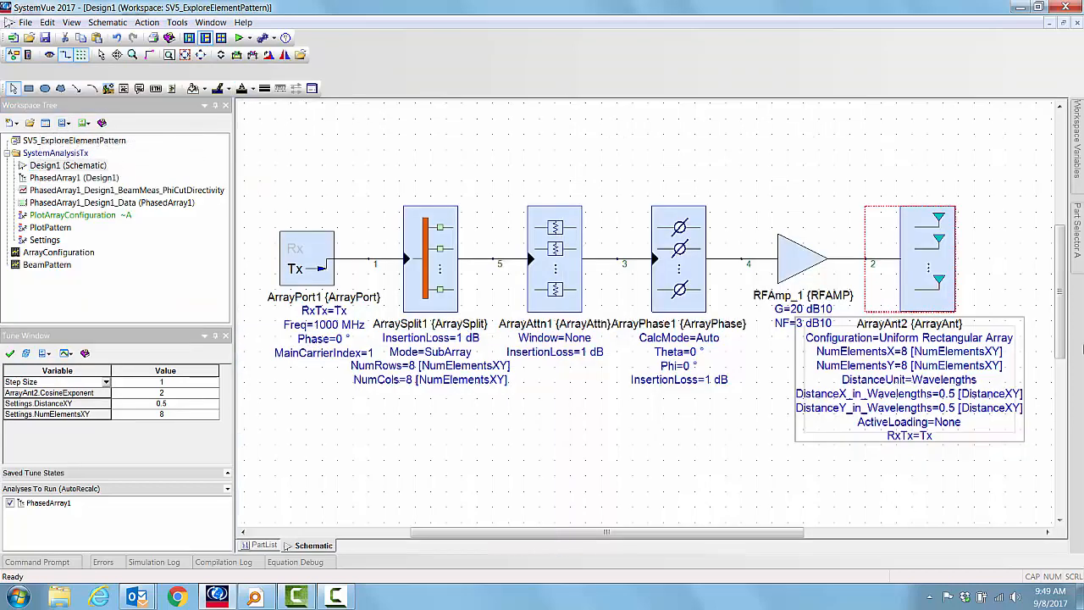
pyautogui.doubleClick(925, 280)
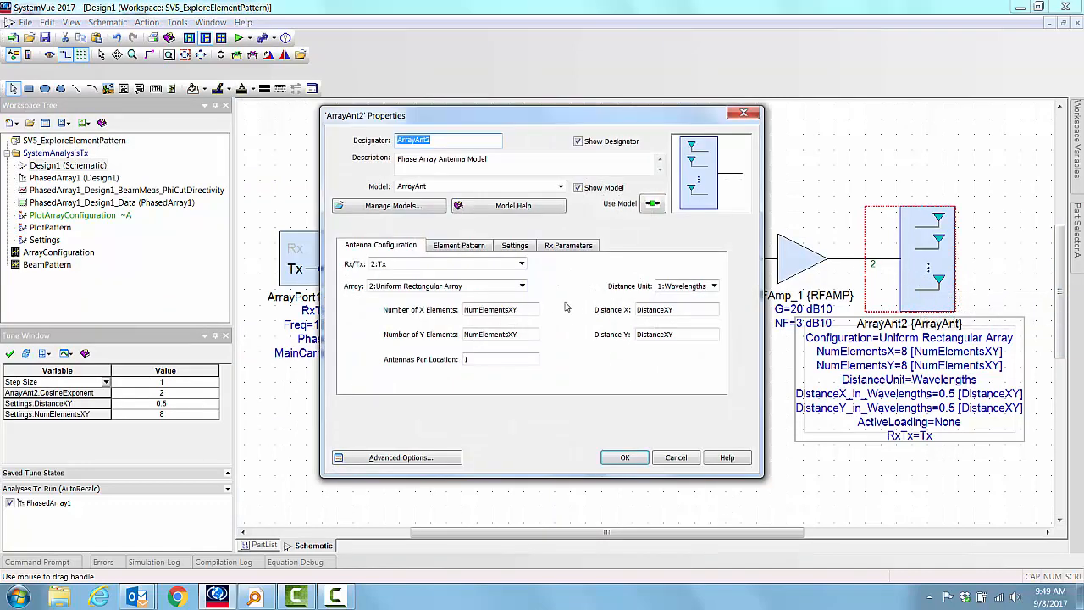
pyautogui.click(463, 246)
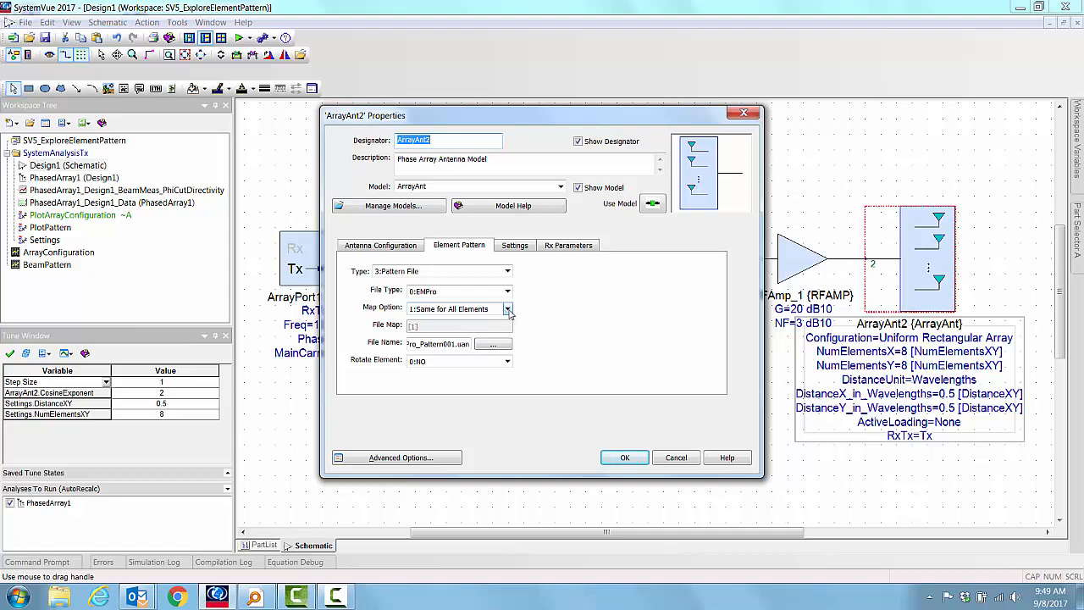
pyautogui.click(676, 458)
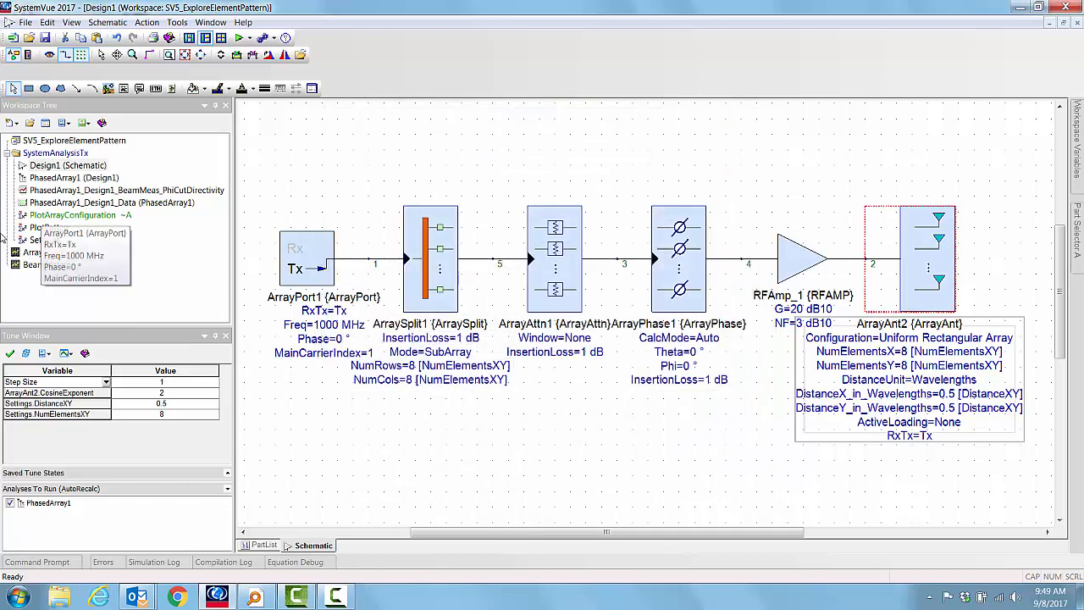
# Step: Open the ArrayConfiguration graph to view the element layout, then return to the Design1 schematic
pyautogui.doubleClick(34, 252)
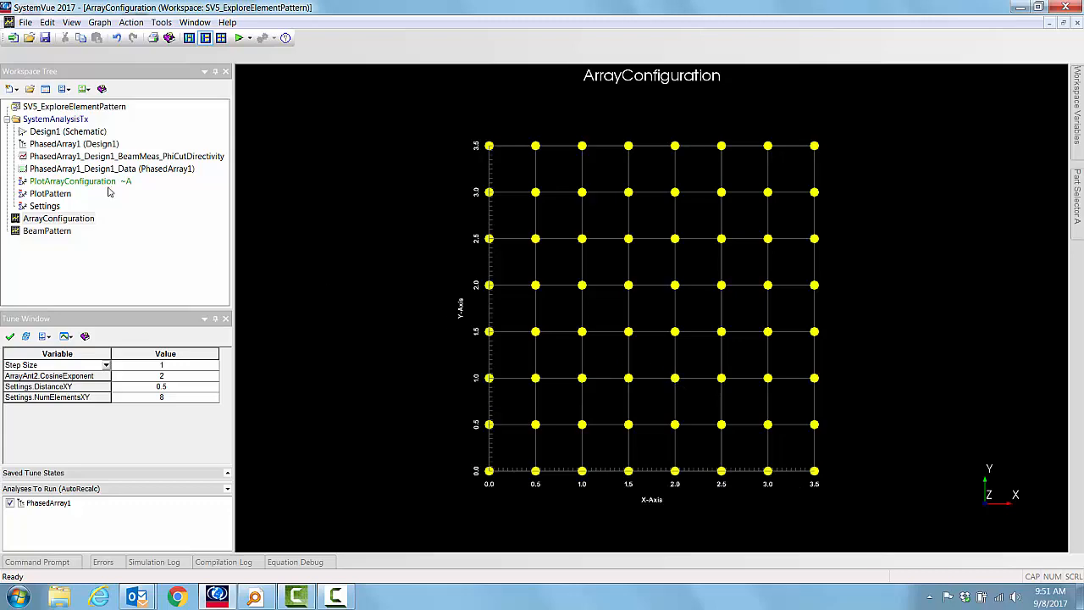
pyautogui.doubleClick(41, 132)
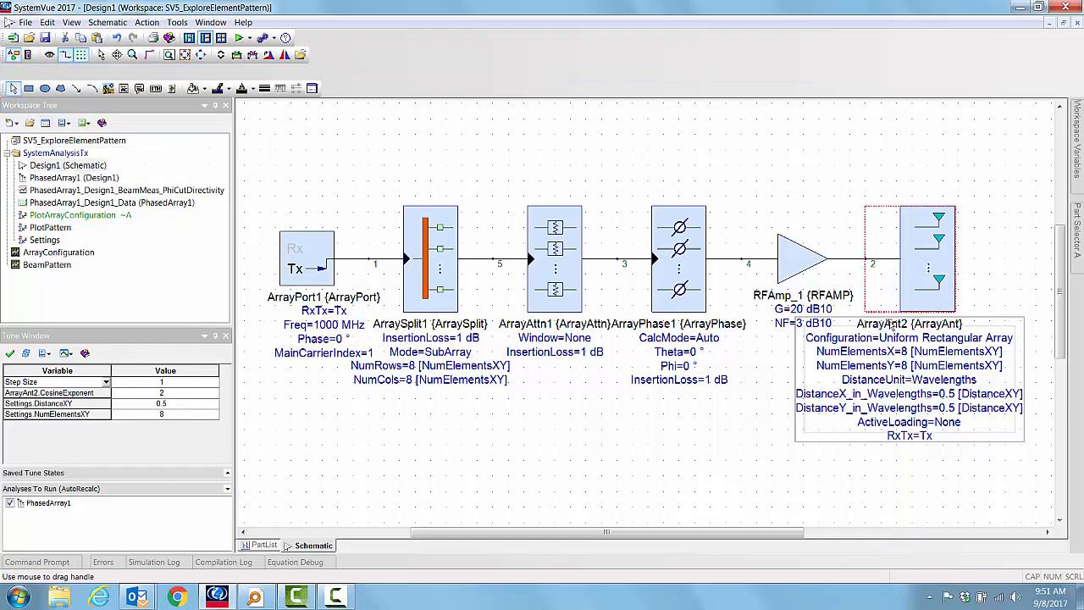
pyautogui.doubleClick(920, 284)
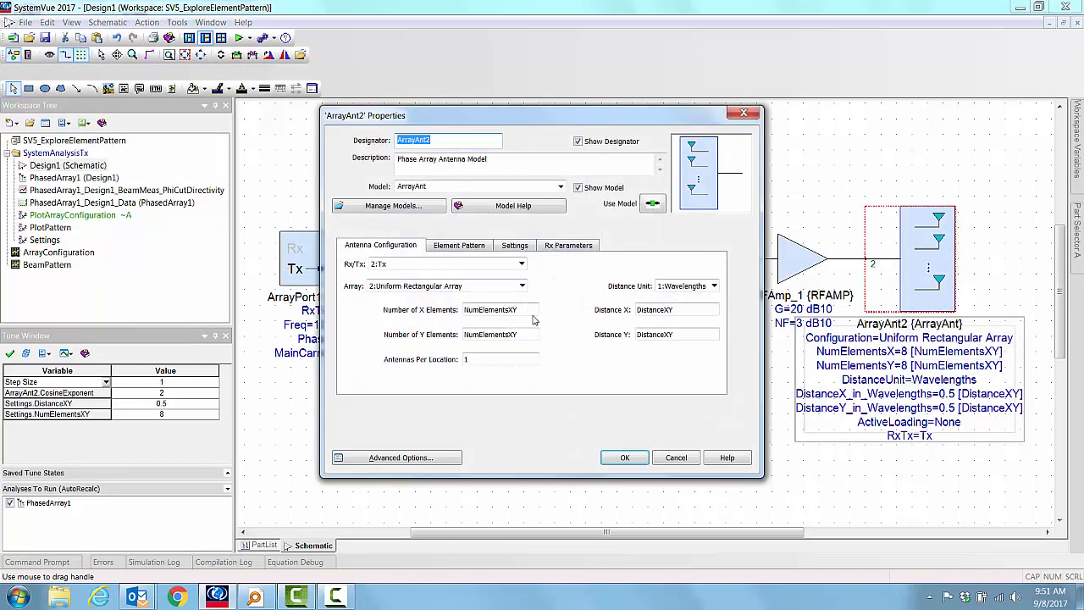
pyautogui.click(473, 245)
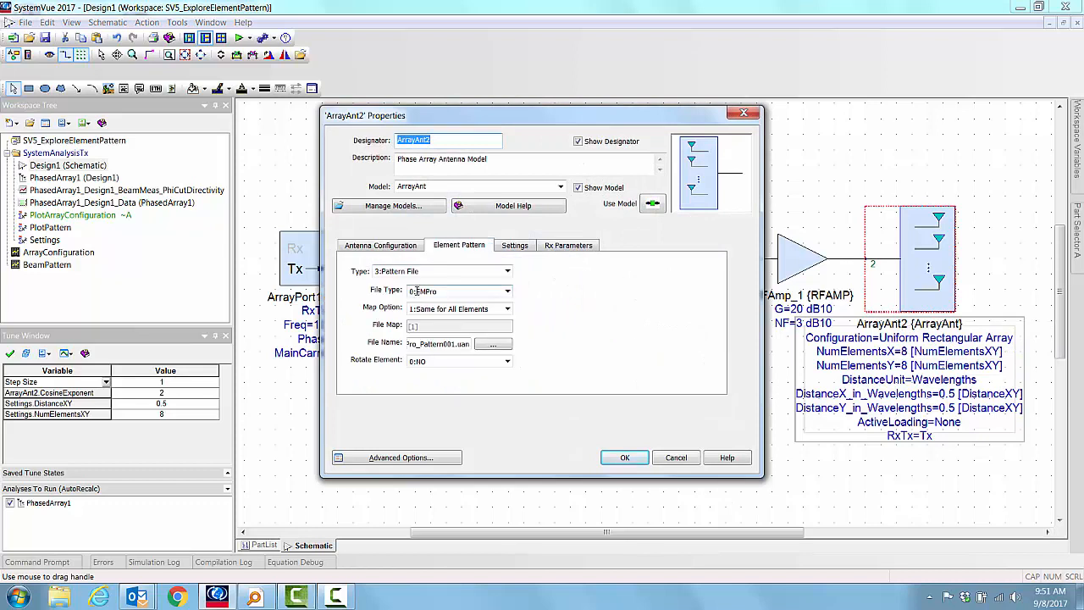
pyautogui.click(507, 309)
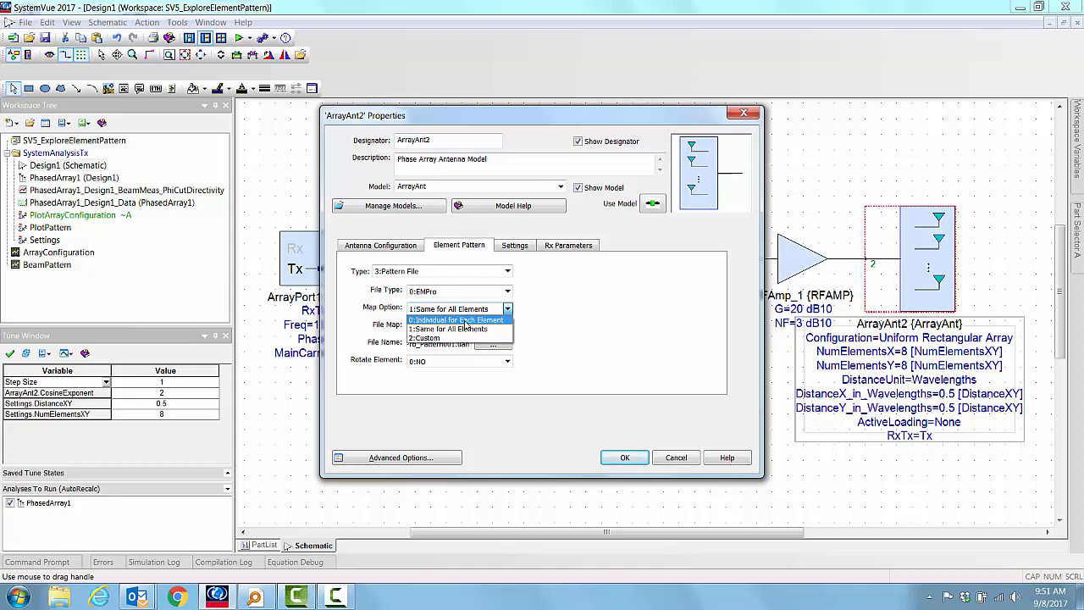
pyautogui.click(597, 321)
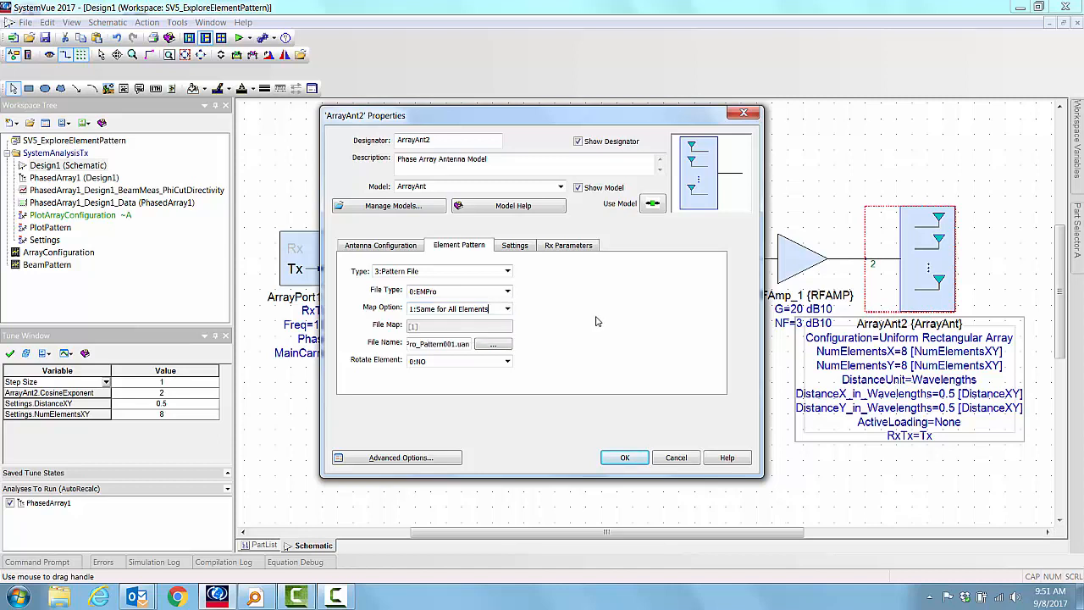
pyautogui.click(507, 309)
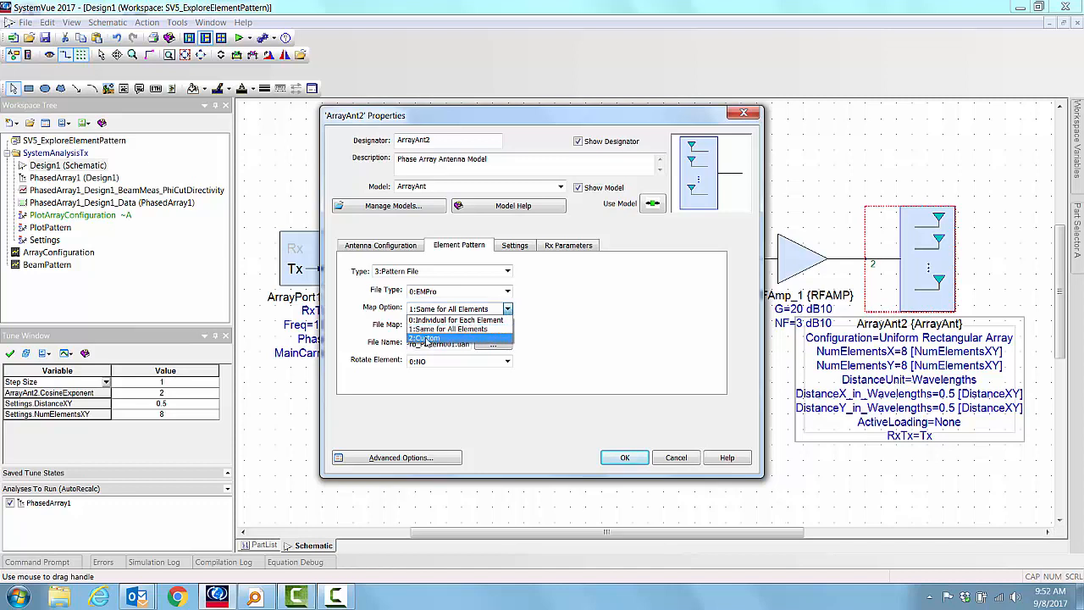
pyautogui.click(428, 339)
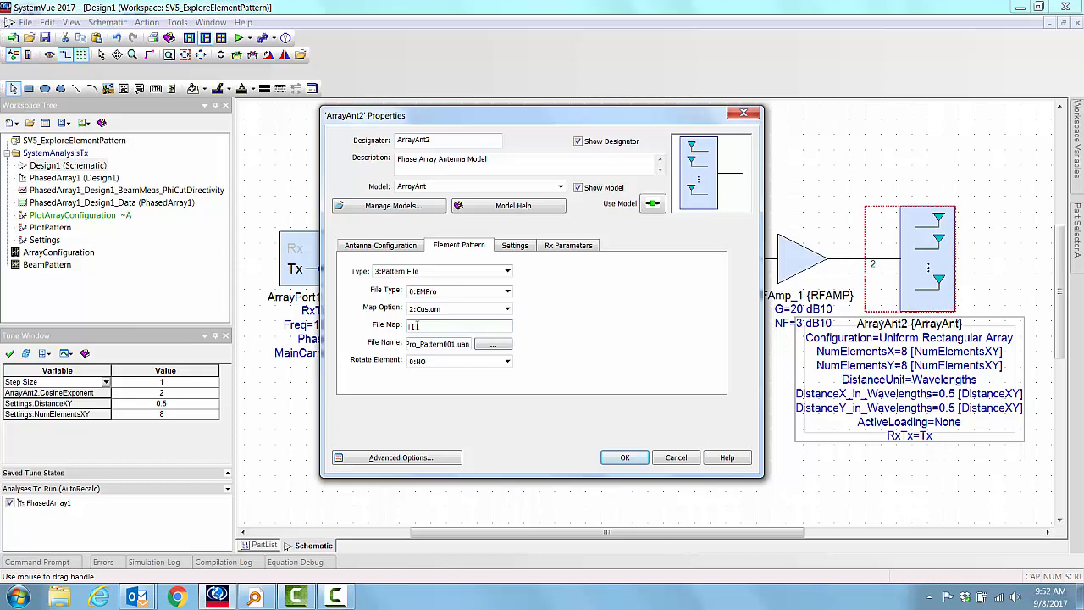
pyautogui.click(412, 326)
pyautogui.write('1')
pyautogui.click(415, 327)
pyautogui.click(515, 246)
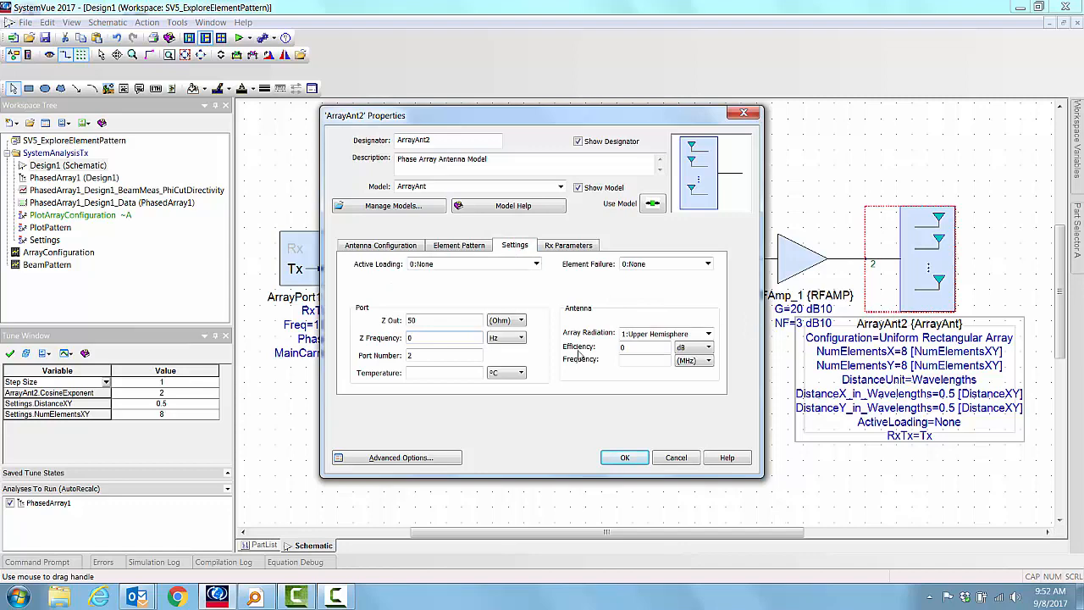
pyautogui.click(676, 458)
# Step: View the array configuration graph again, then review the ArrayAnt2 Active Loading options and close its properties without changes
pyautogui.doubleClick(72, 253)
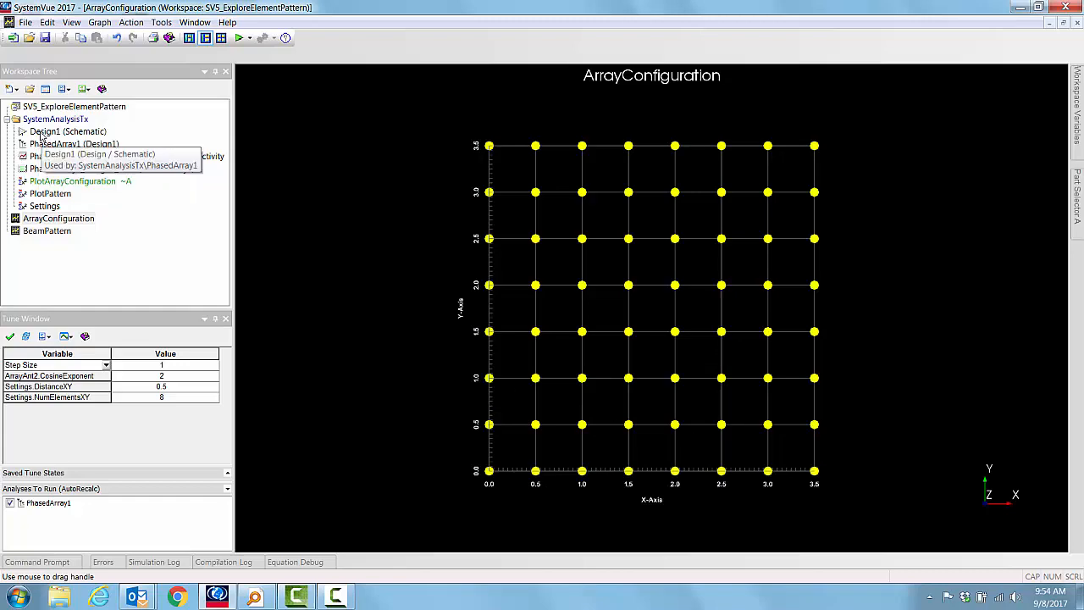
pyautogui.doubleClick(42, 132)
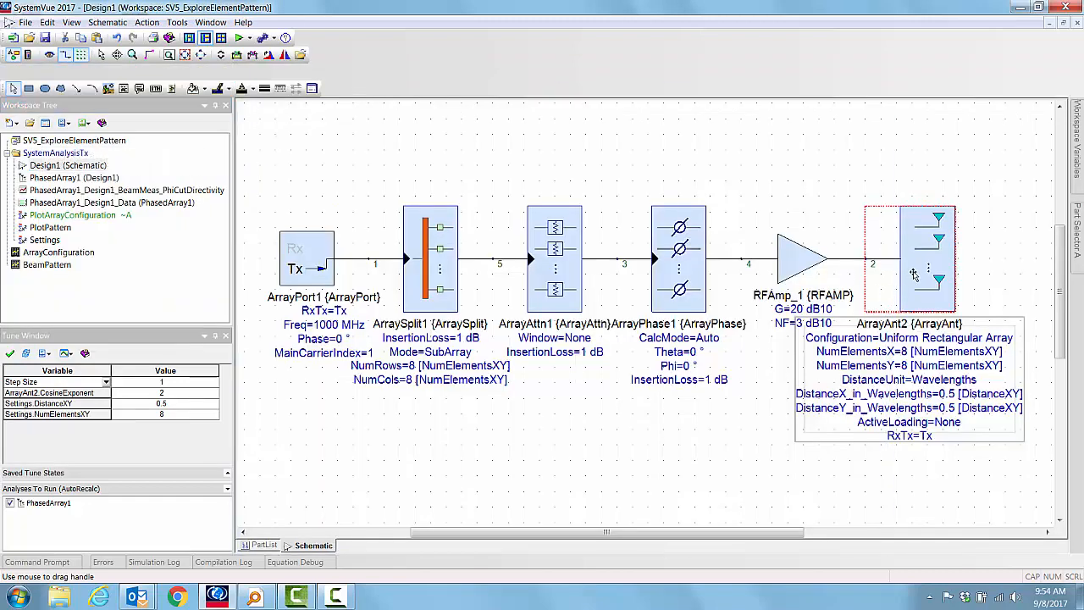
pyautogui.doubleClick(913, 271)
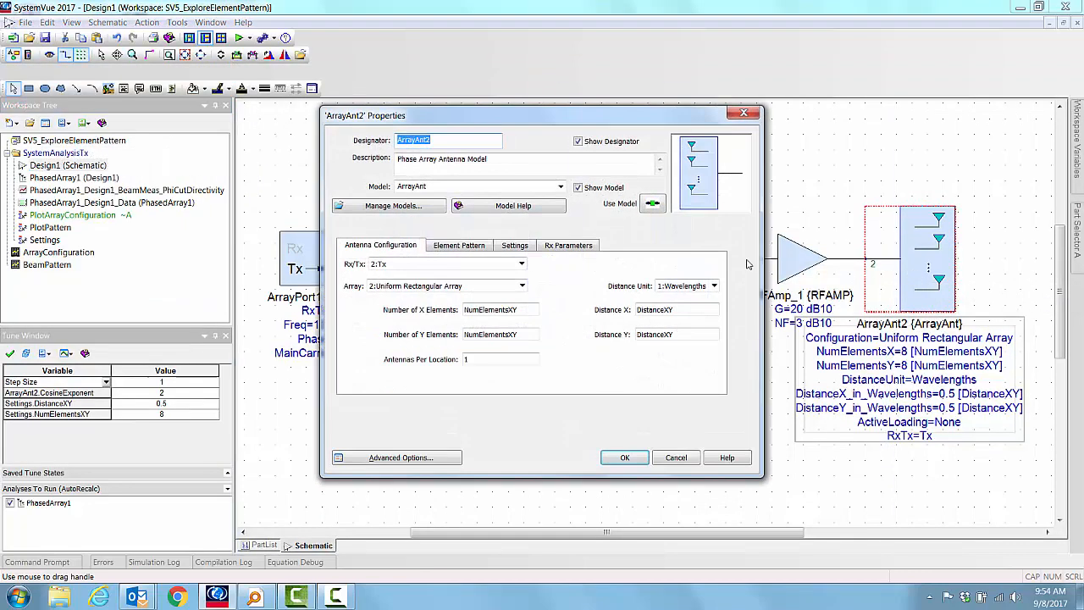
pyautogui.click(506, 246)
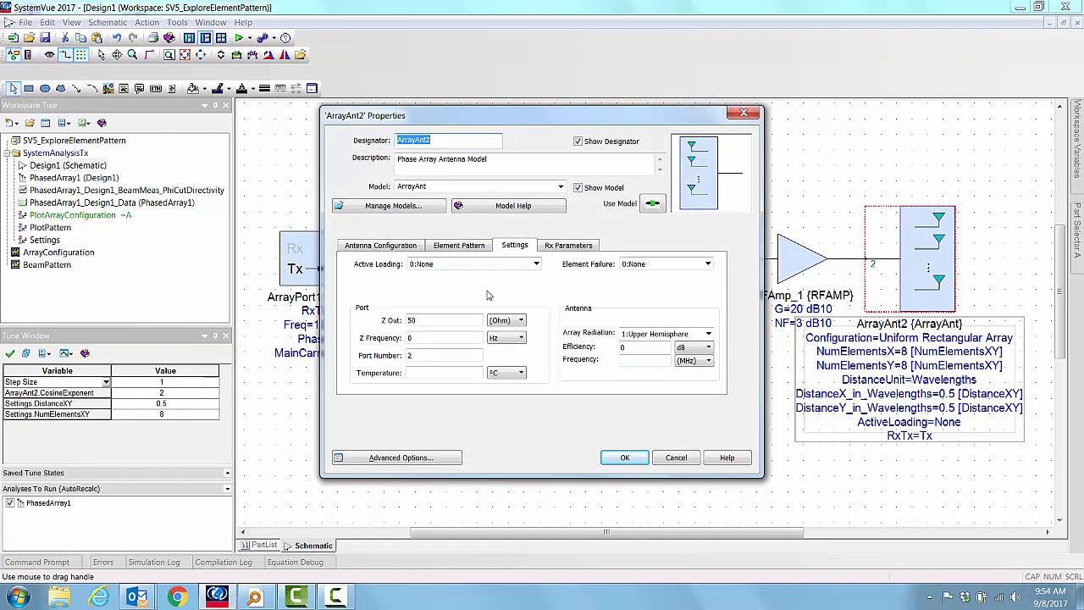
pyautogui.click(537, 264)
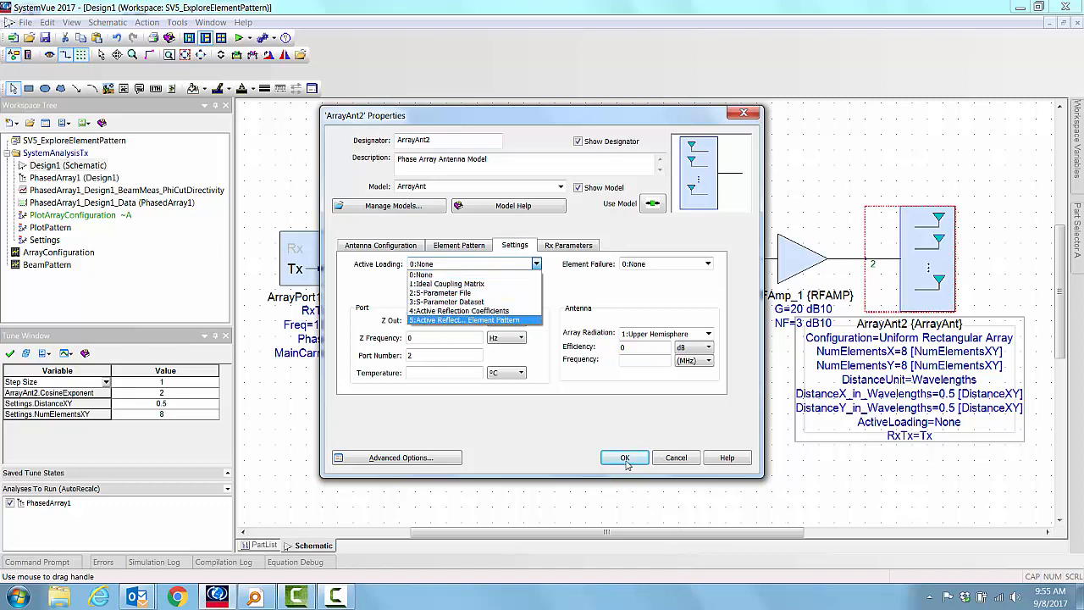
pyautogui.click(675, 461)
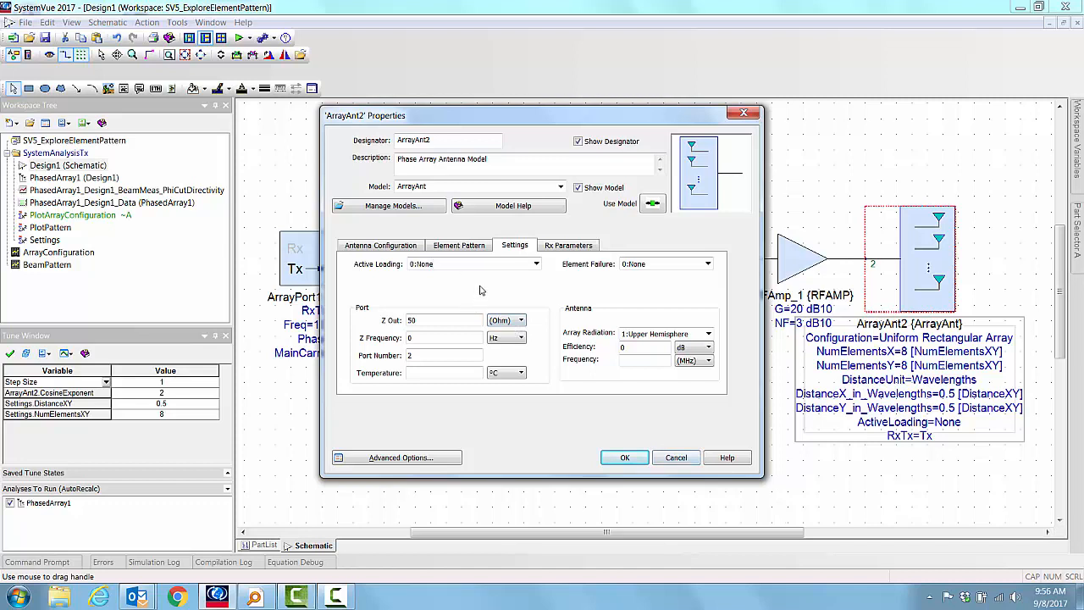
pyautogui.click(675, 457)
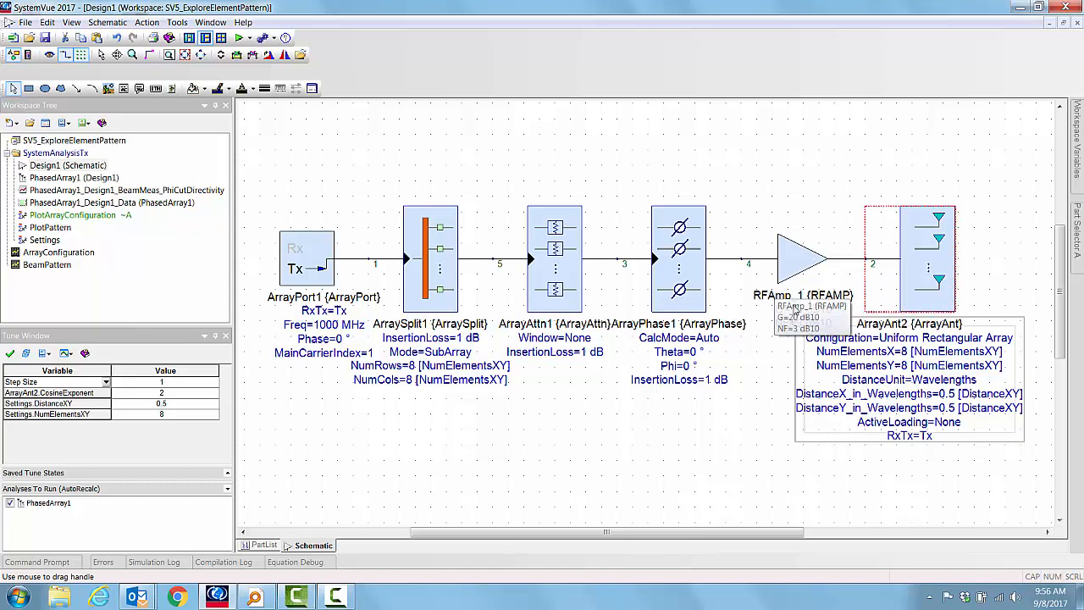
pyautogui.click(769, 408)
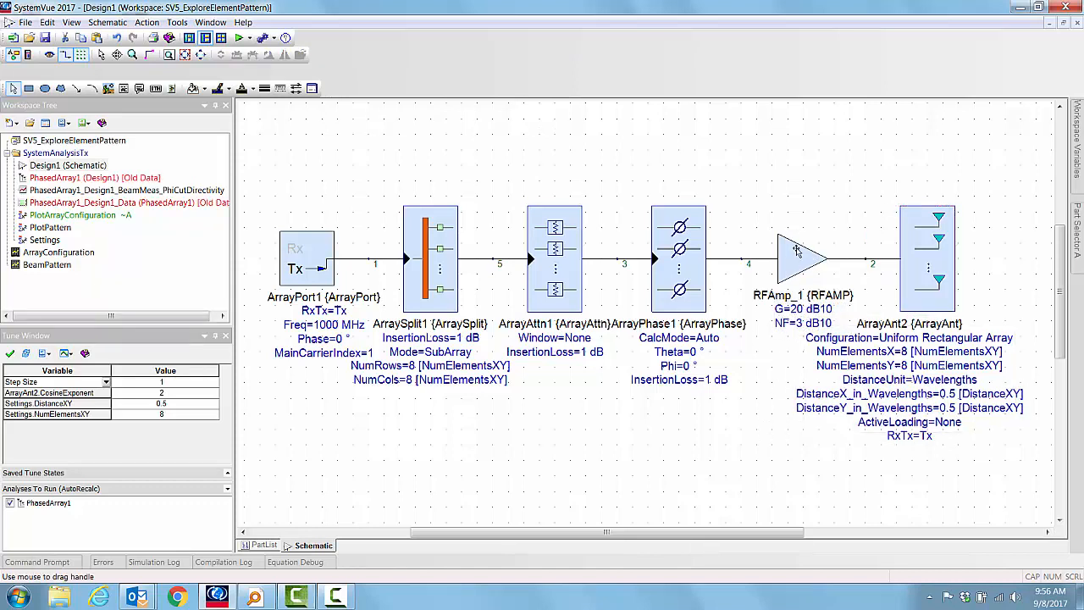